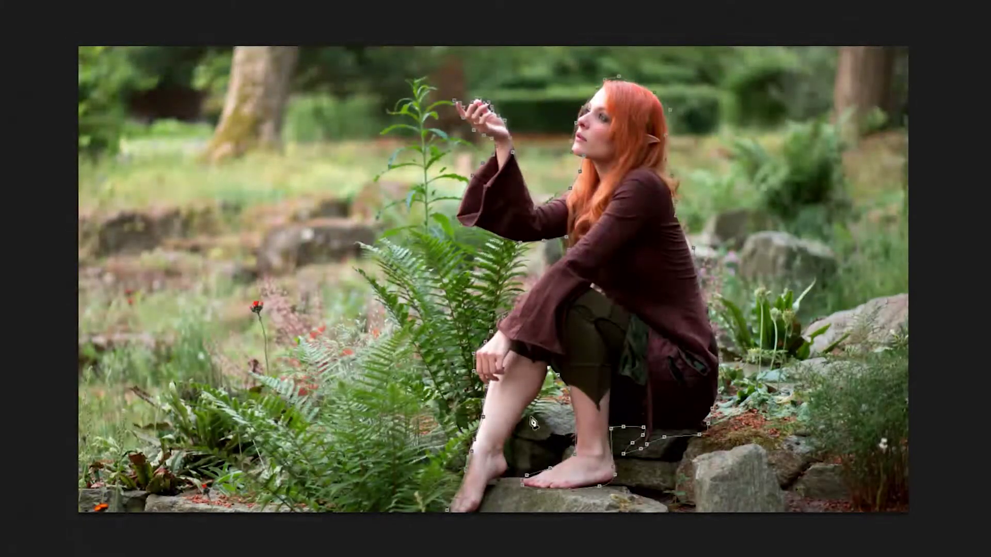
# - Cut the red-haired elf out of the garden photo and paste her onto the blue-sky canvas
pyautogui.rightClick(448, 532)
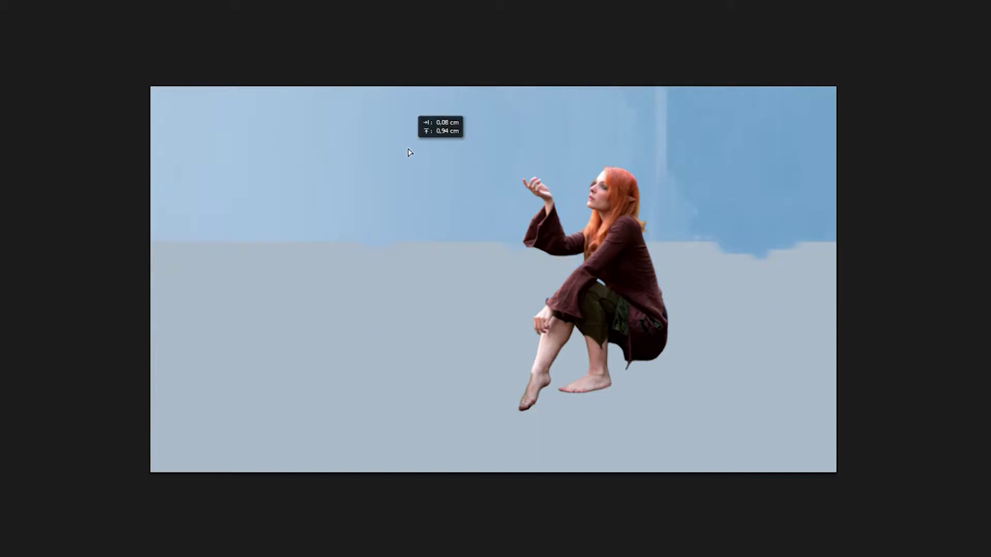
# - Place the cloudy sky and cliff behind the elf, heal the sky streak, and add clouds and birds
pyautogui.moveTo(530, 396); pyautogui.dragTo(520, 413)
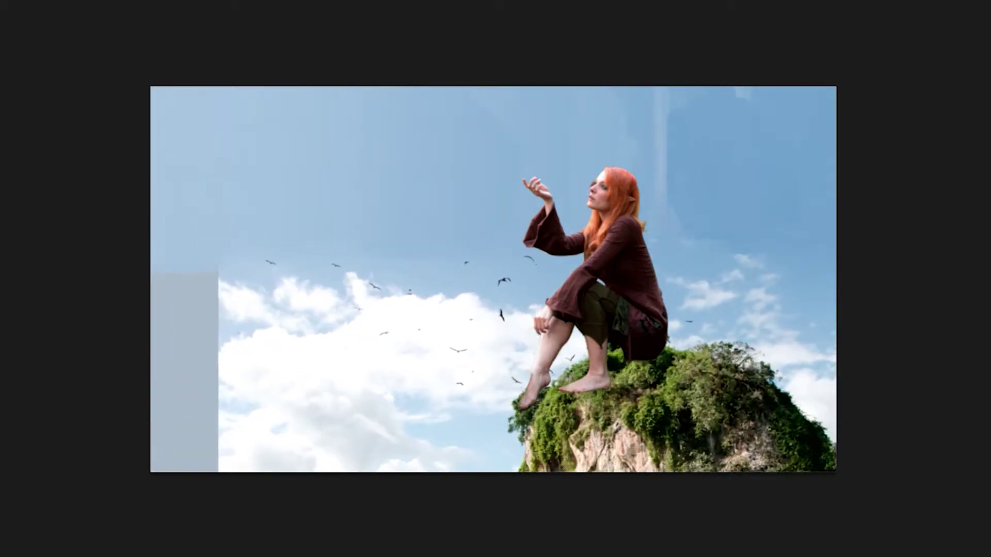
pyautogui.moveTo(199, 420); pyautogui.dragTo(292, 433)
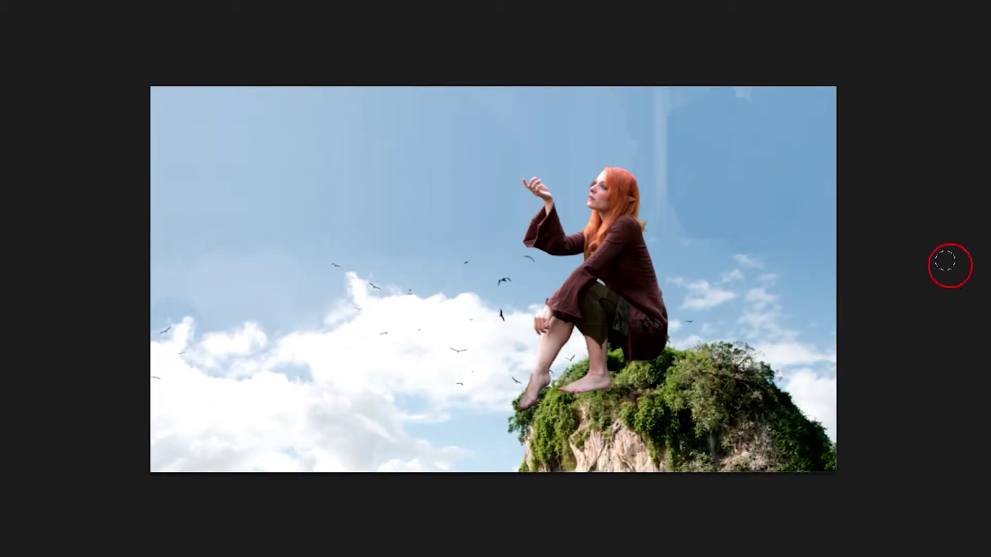
pyautogui.moveTo(652, 111)
pyautogui.mouseDown()
pyautogui.moveTo(665, 217)
pyautogui.moveTo(694, 153)
pyautogui.mouseUp()
pyautogui.moveTo(247, 347); pyautogui.dragTo(269, 280)
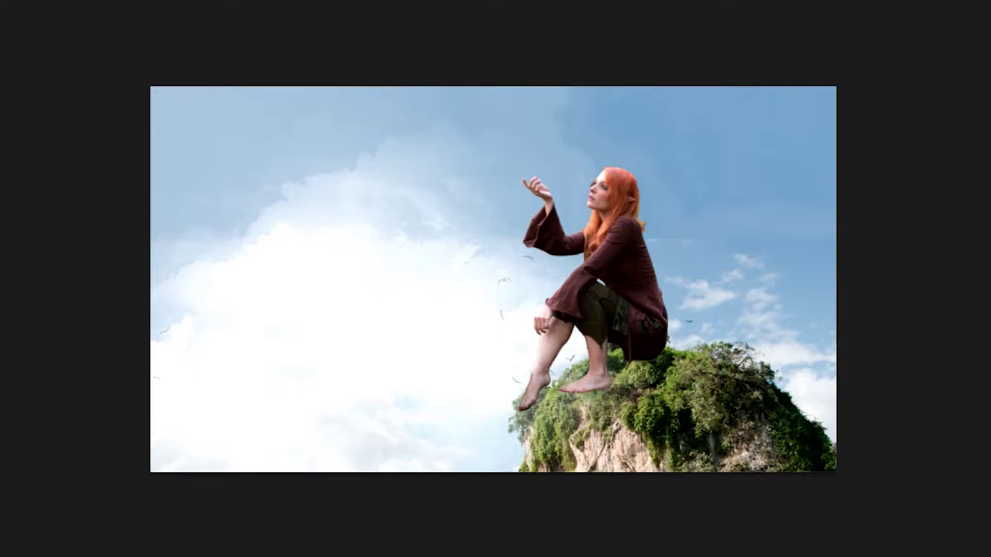
pyautogui.moveTo(418, 356); pyautogui.dragTo(707, 374)
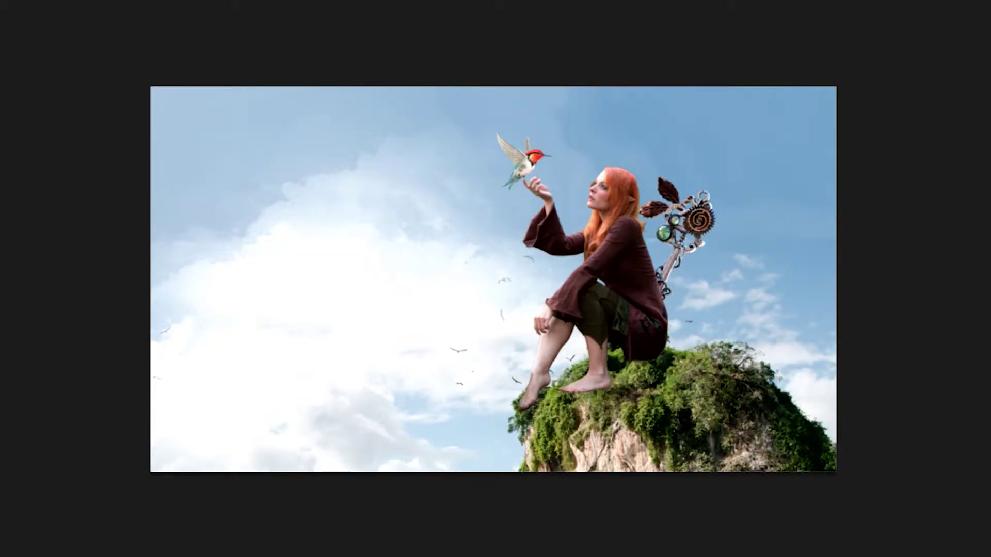
# - Move the new cloud layer into the sky and fix the tree at the right edge
pyautogui.moveTo(738, 400); pyautogui.dragTo(395, 269)
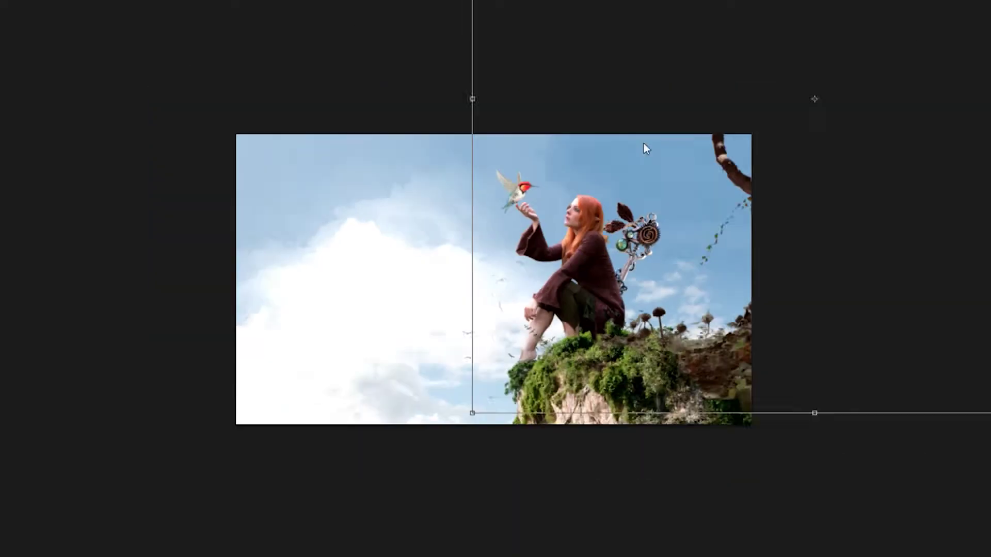
pyautogui.moveTo(616, 319); pyautogui.dragTo(619, 319)
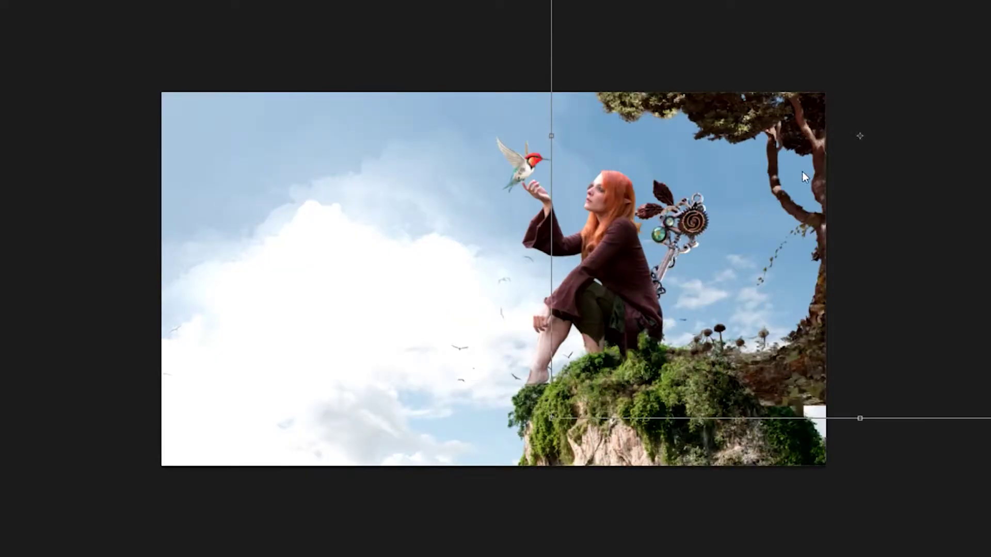
pyautogui.moveTo(803, 177); pyautogui.dragTo(795, 177)
pyautogui.press('Return')
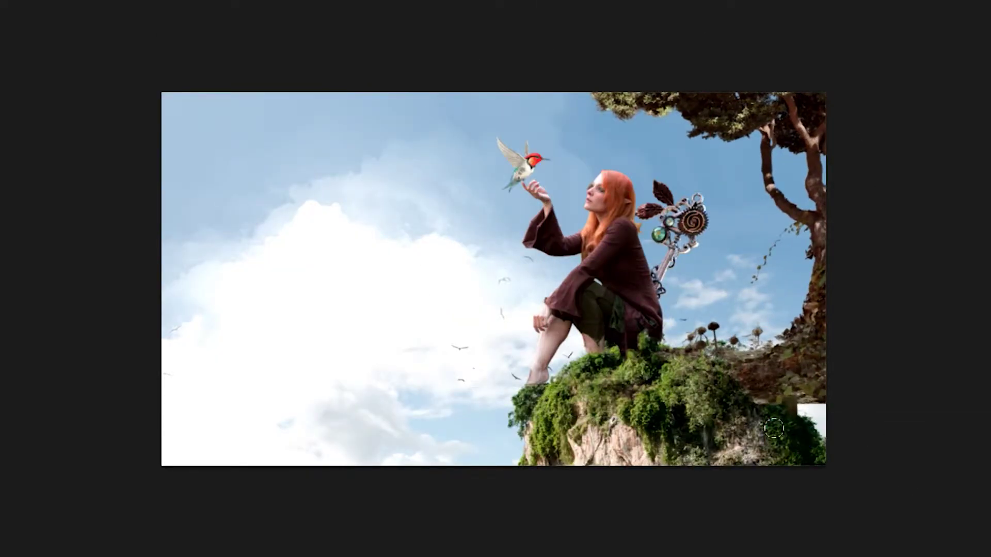
# - Cover the white right-edge patch with foliage, add moss patches, and set the gold wreath on her head
pyautogui.moveTo(795, 428)
pyautogui.mouseDown()
pyautogui.moveTo(815, 413)
pyautogui.moveTo(774, 408)
pyautogui.mouseUp()
pyautogui.moveTo(789, 366)
pyautogui.mouseDown()
pyautogui.moveTo(749, 392)
pyautogui.moveTo(781, 383)
pyautogui.mouseUp()
pyautogui.moveTo(563, 384); pyautogui.dragTo(575, 376)
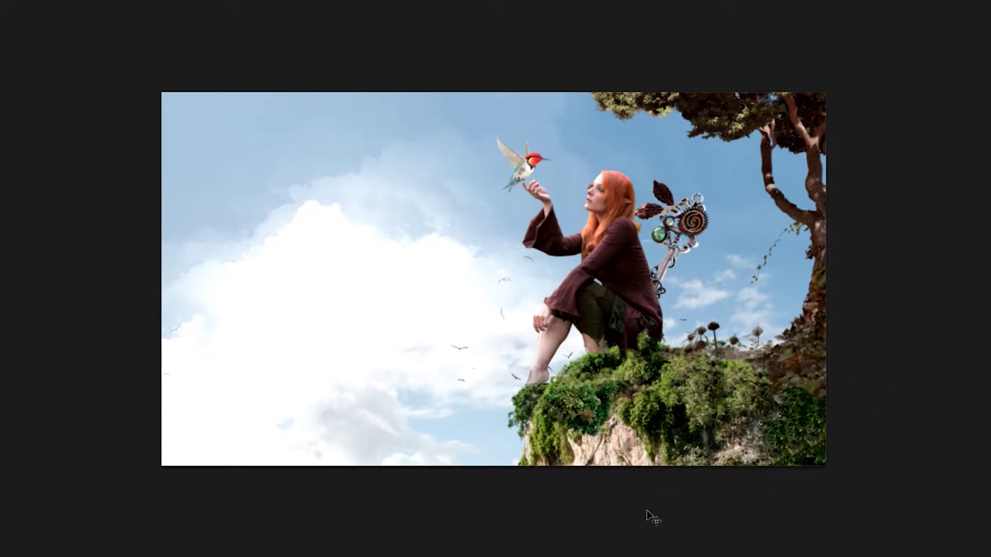
pyautogui.moveTo(614, 319); pyautogui.dragTo(606, 412)
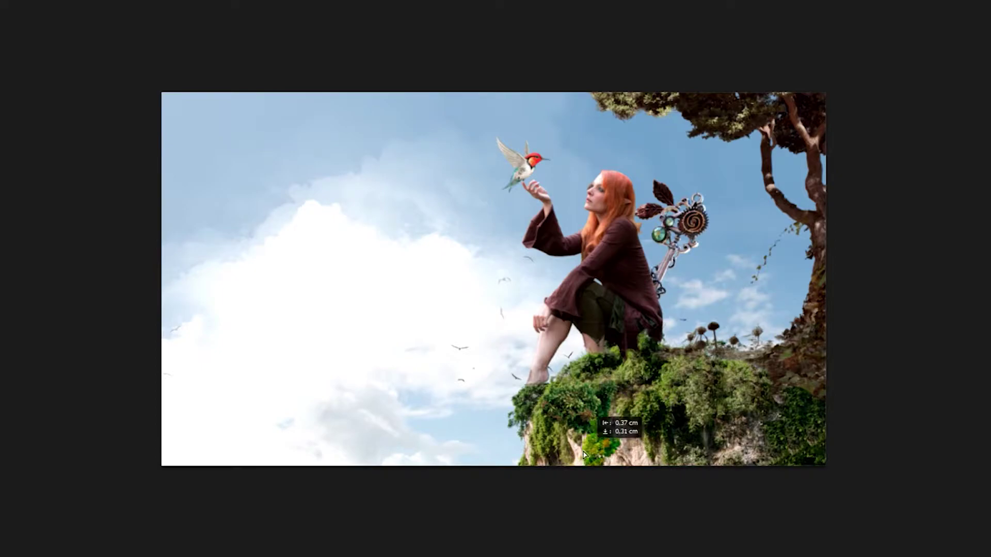
pyautogui.moveTo(578, 258); pyautogui.dragTo(612, 183)
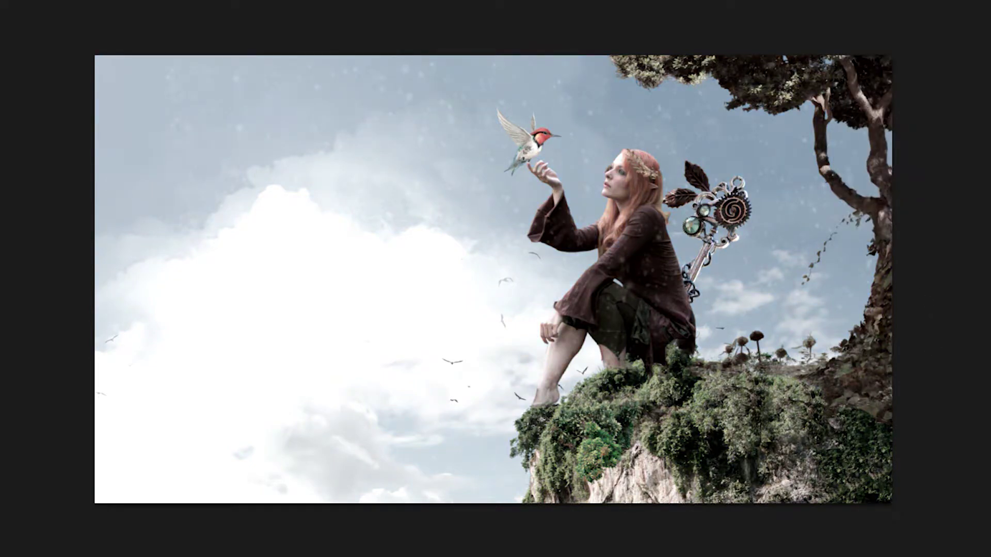
# - Nudge the ornate key slightly down and to the right
pyautogui.moveTo(736, 208); pyautogui.dragTo(746, 231)
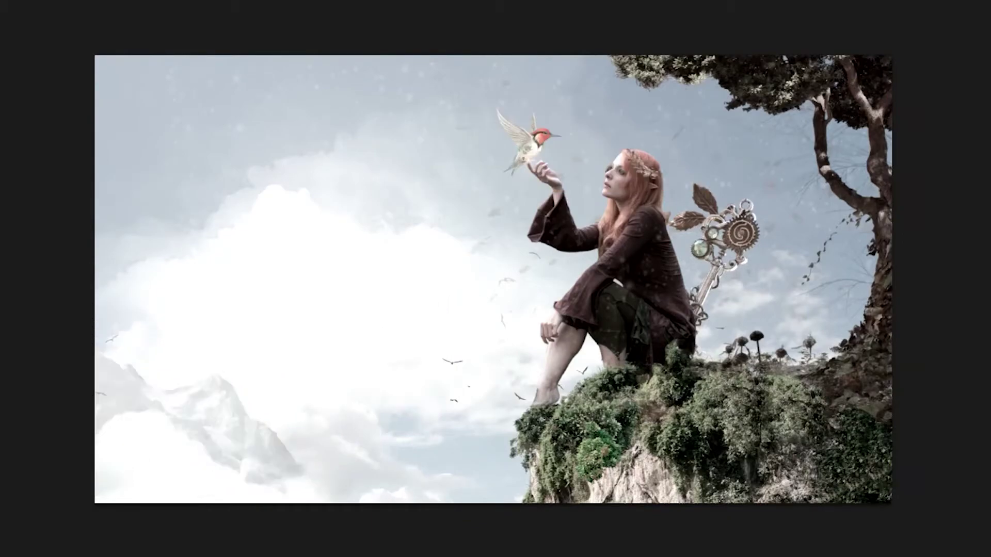
# - Shrink the mountains to faint lower-left peaks and place a cloud layer over them at left
pyautogui.moveTo(227, 408); pyautogui.dragTo(221, 438)
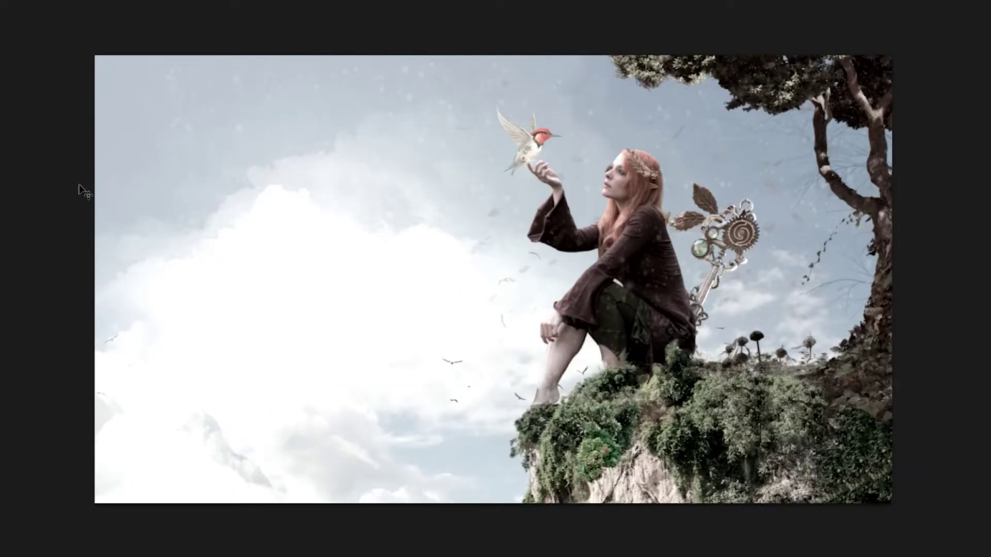
pyautogui.moveTo(239, 439); pyautogui.dragTo(261, 321)
pyautogui.hotkey('ctrl', 't')
pyautogui.moveTo(157, 368); pyautogui.dragTo(135, 359)
pyautogui.press('Return')
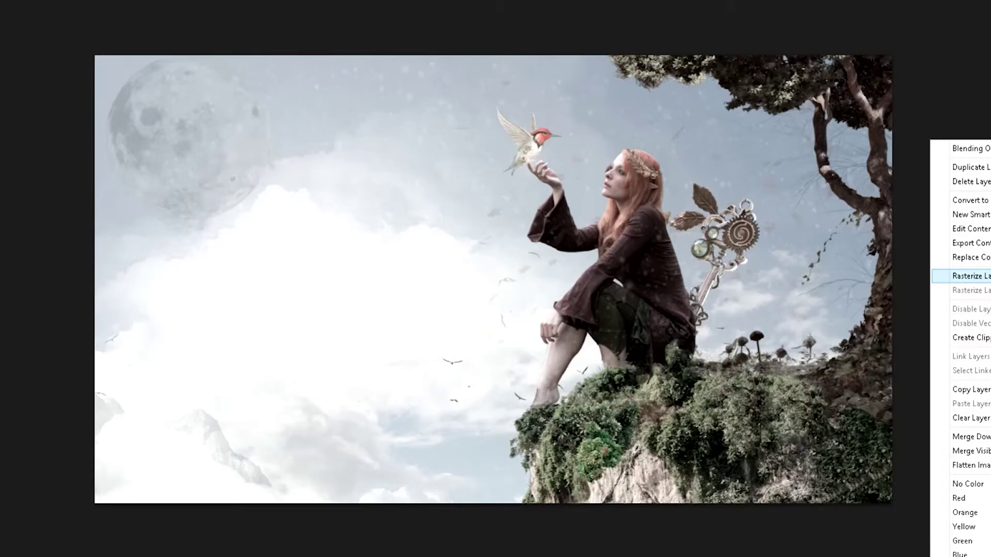
# - Colorize the layer to hue 180 and reshape the light-ray sky image into place
pyautogui.moveTo(781, 282)
pyautogui.mouseDown()
pyautogui.moveTo(718, 281)
pyautogui.moveTo(780, 281)
pyautogui.mouseUp()
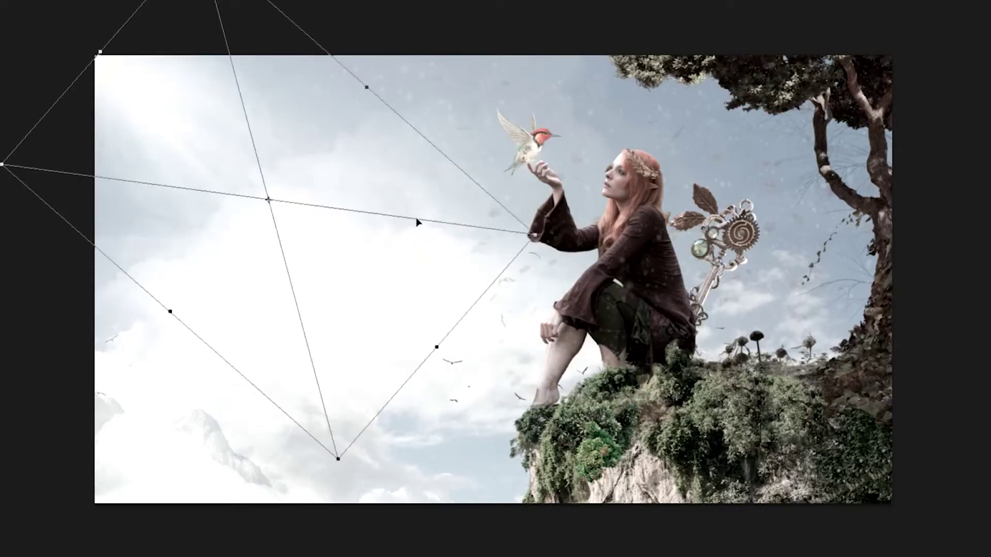
pyautogui.moveTo(130, 273); pyautogui.dragTo(272, 189)
pyautogui.press('Return')
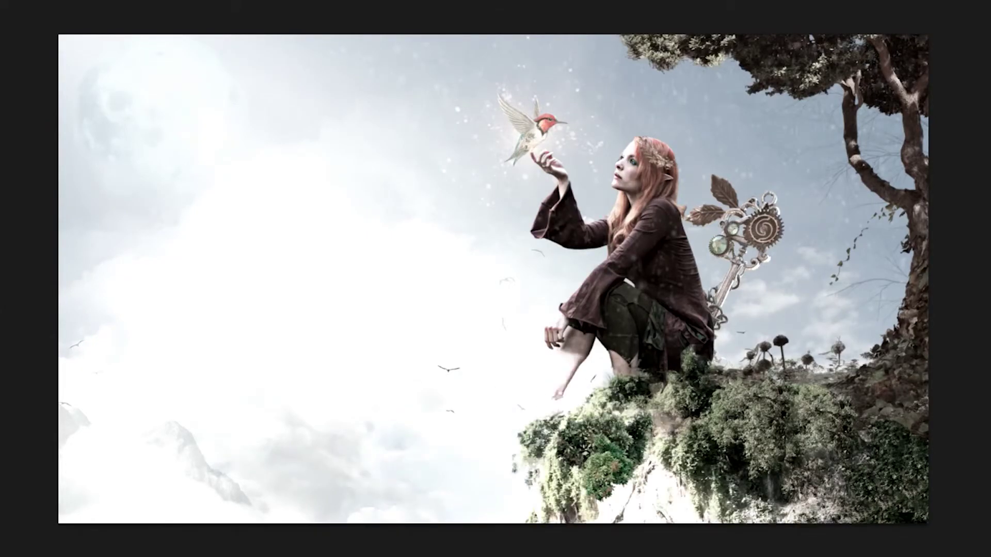
# - Shrink and reposition the placed image, and stretch the lower clouds taller
pyautogui.moveTo(763, 503); pyautogui.dragTo(531, 516)
pyautogui.press('Return')
pyautogui.moveTo(446, 484); pyautogui.dragTo(456, 533)
pyautogui.press('Return')
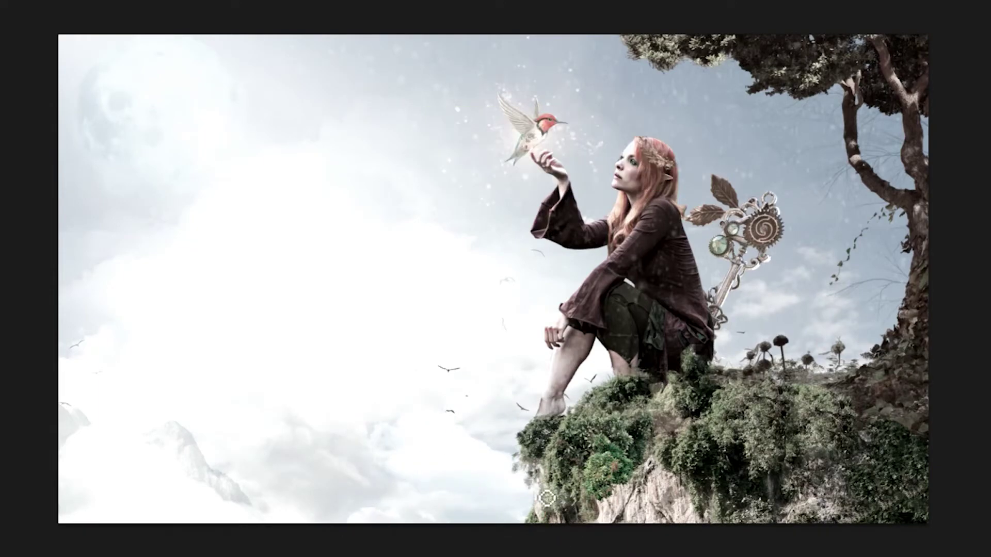
# - Scale the hummingbird smaller with Free Transform
pyautogui.hotkey('ctrl', 't')
pyautogui.moveTo(557, 94); pyautogui.dragTo(541, 111)
pyautogui.press('Return')
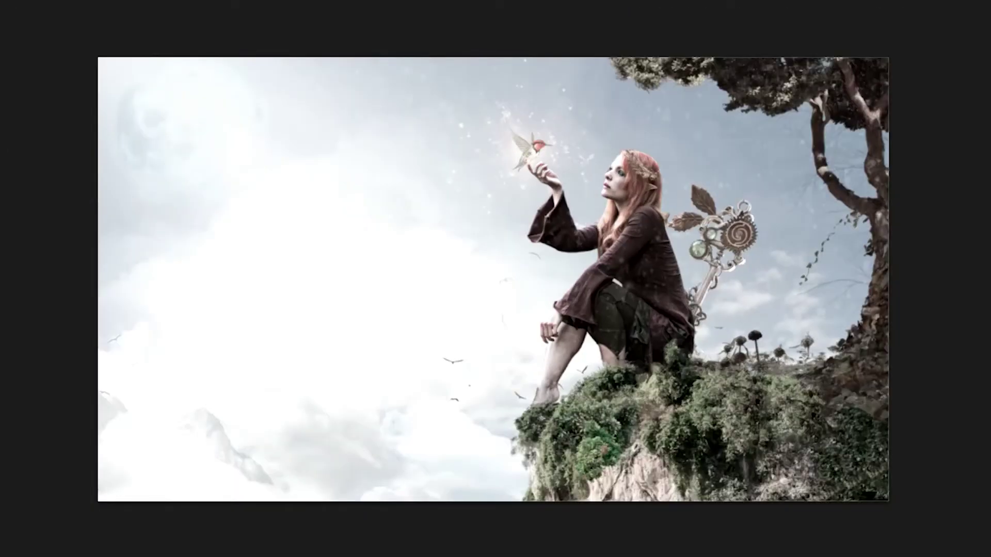